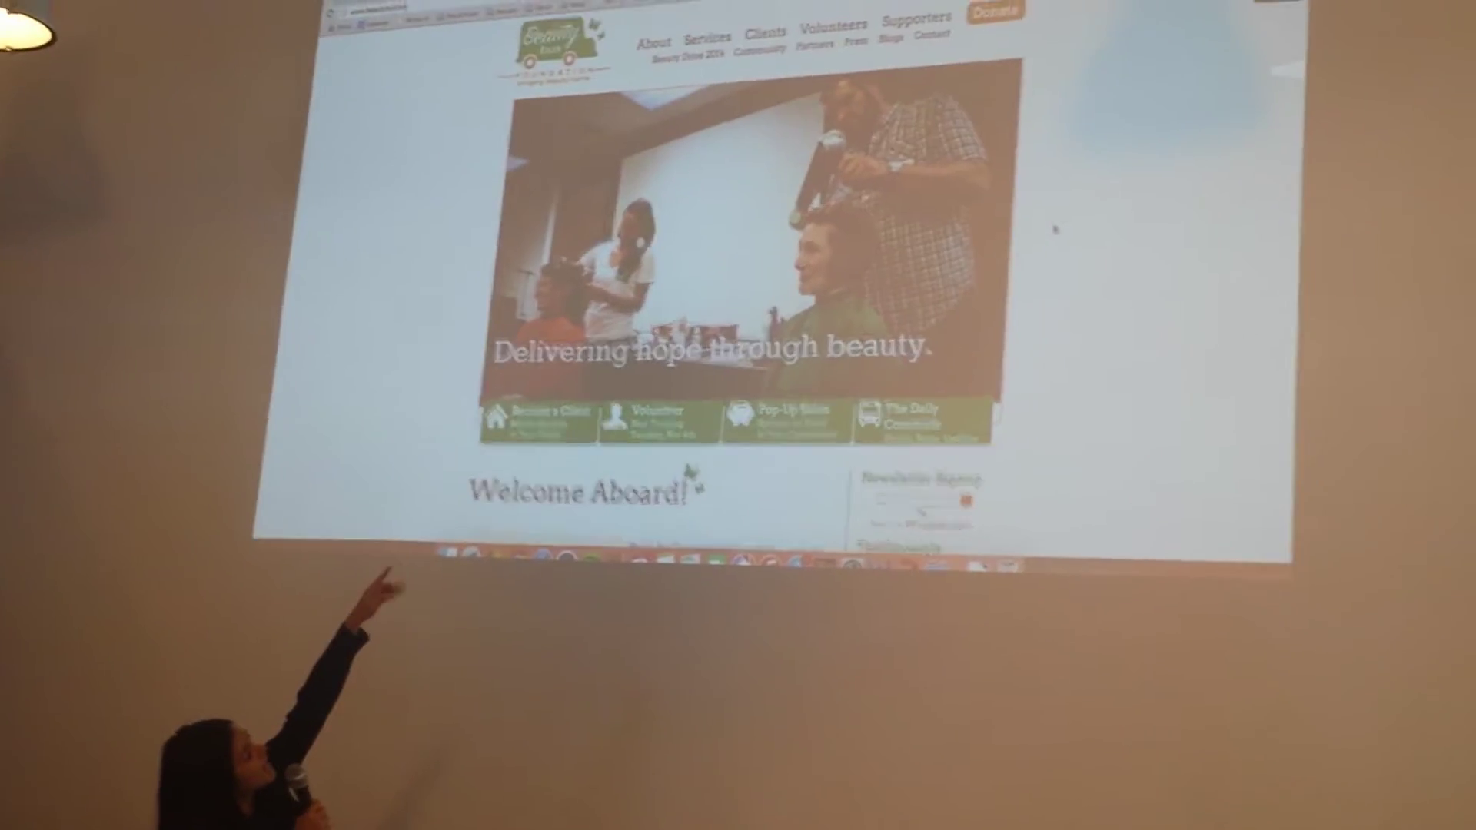
scroll(1065, 211, "down", 3)
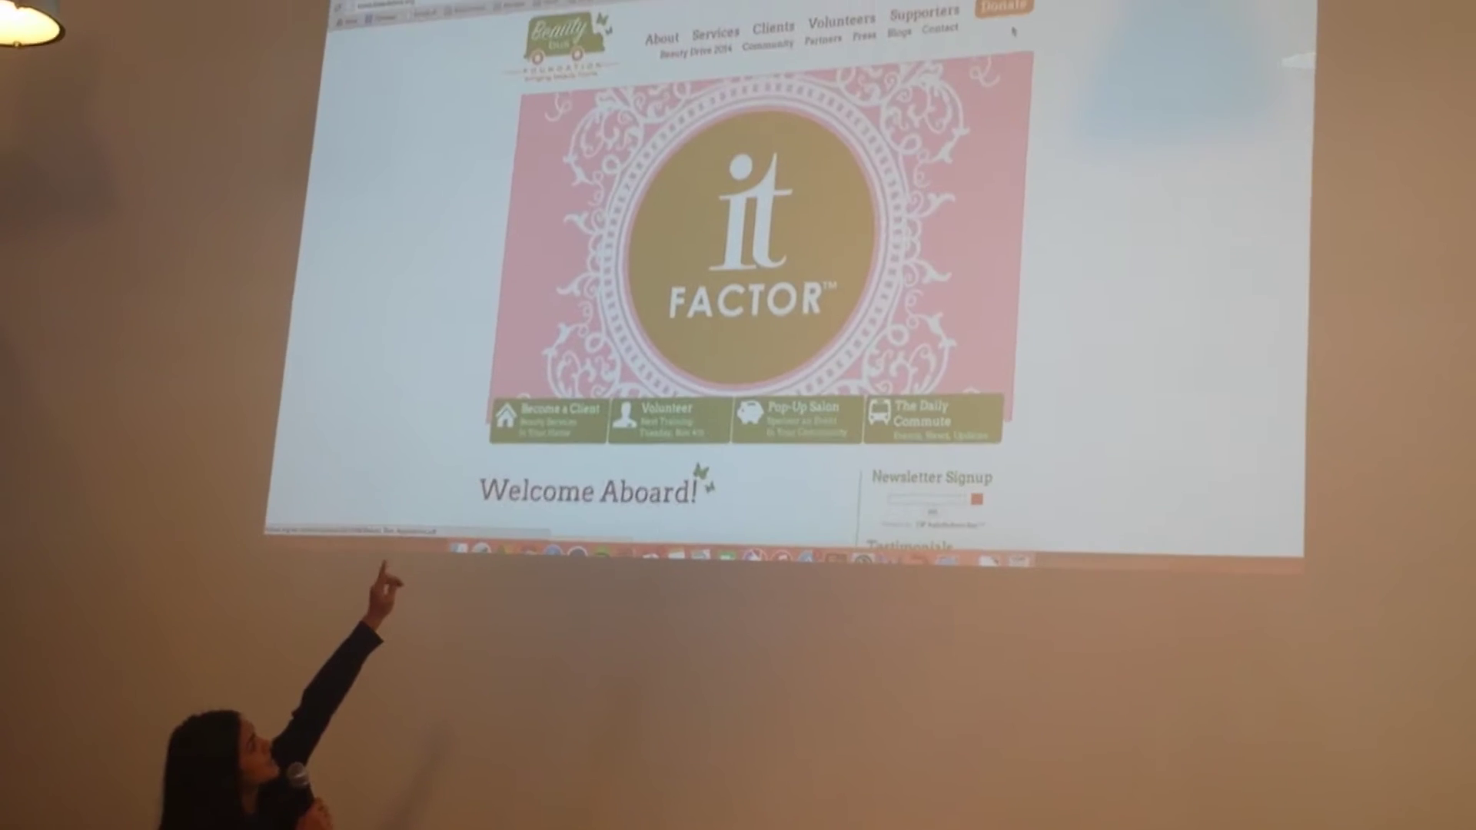
mouse_move(833, 25)
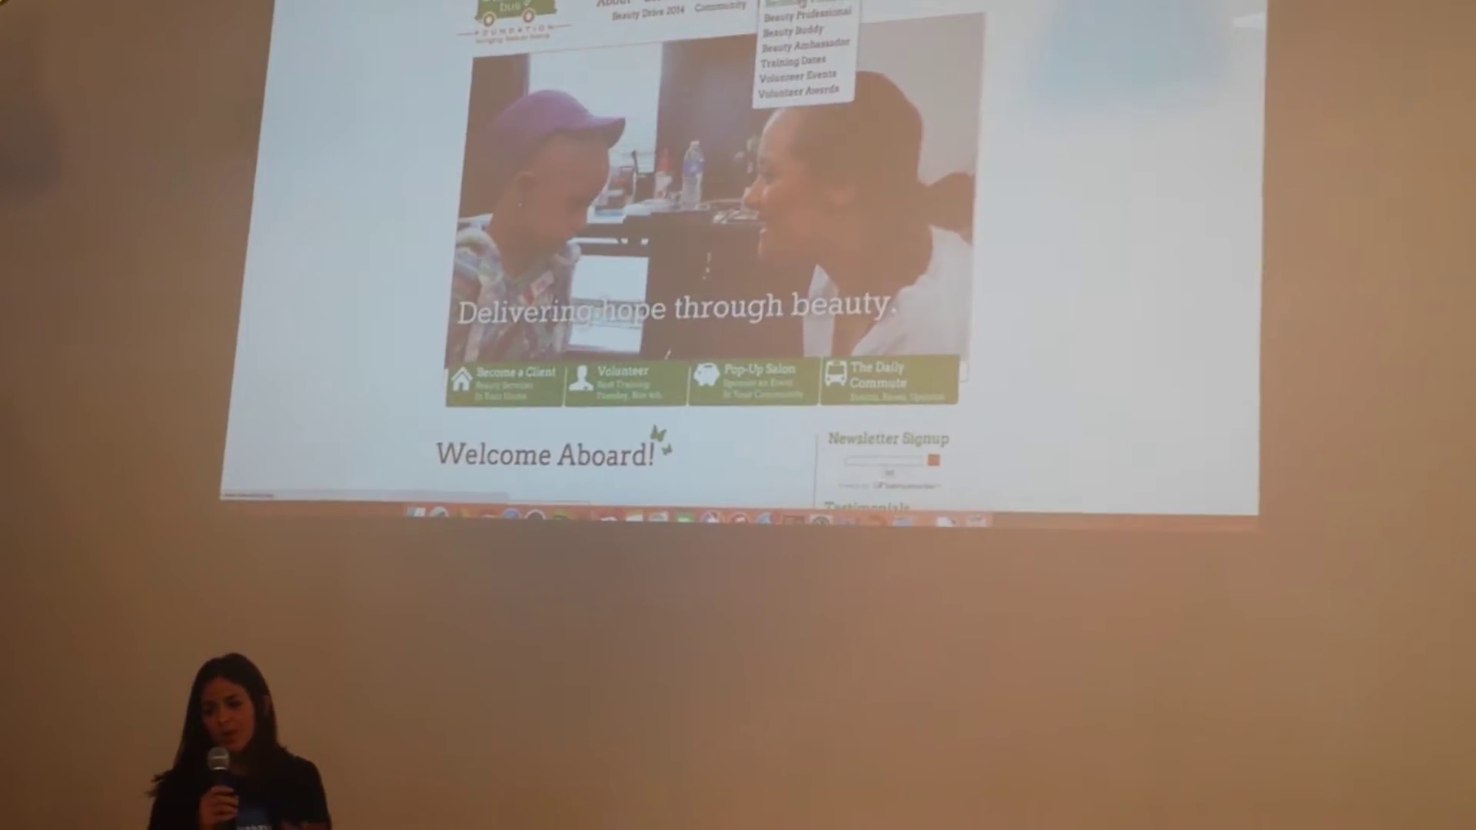
Step: Open the Become A Volunteer page from the site's Volunteers menu
left_click(804, 7)
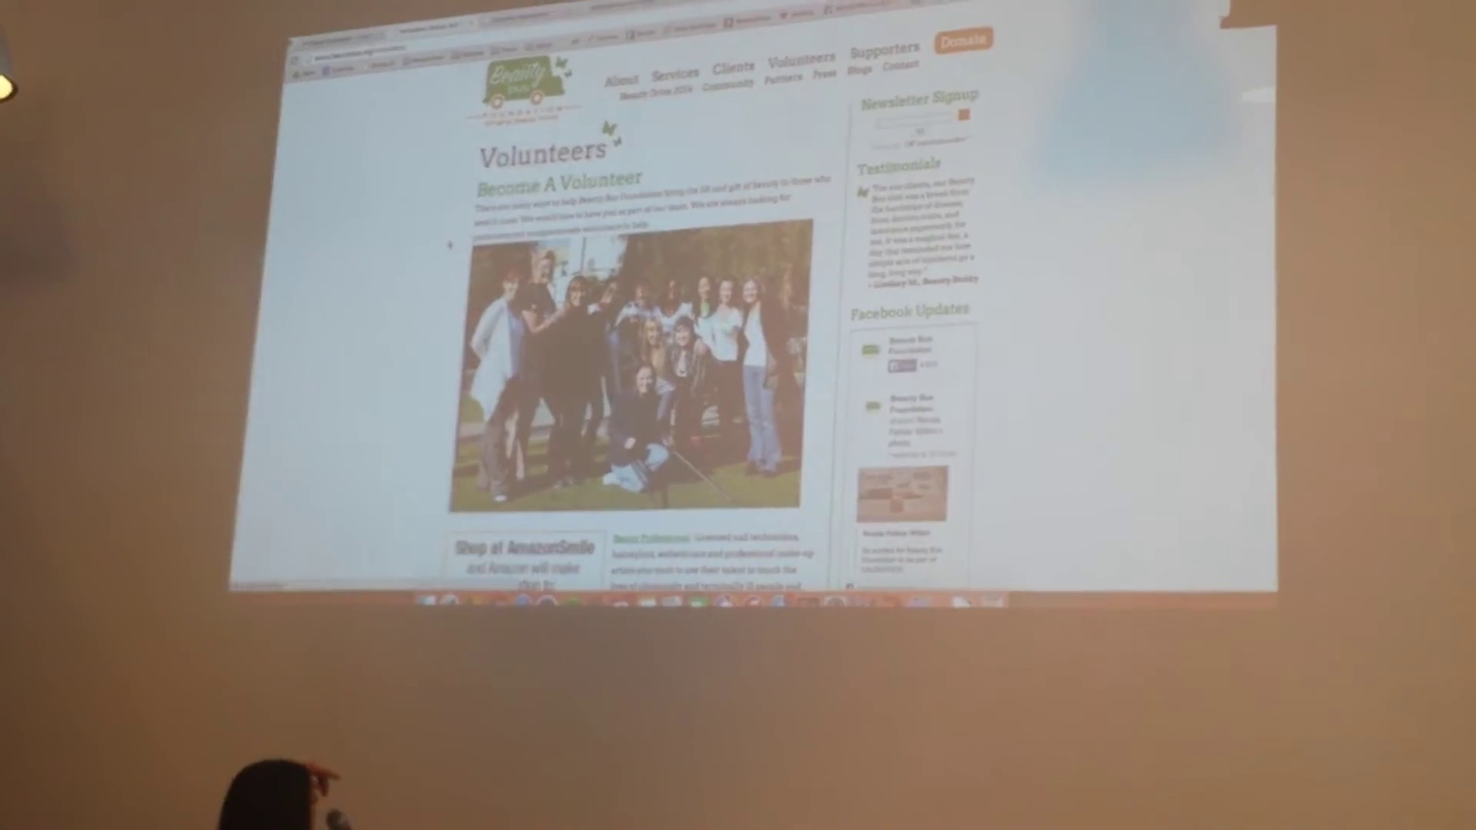
scroll(409, 256, "down", 3)
scroll(480, 259, "down", 3)
scroll(480, 258, "down", 2)
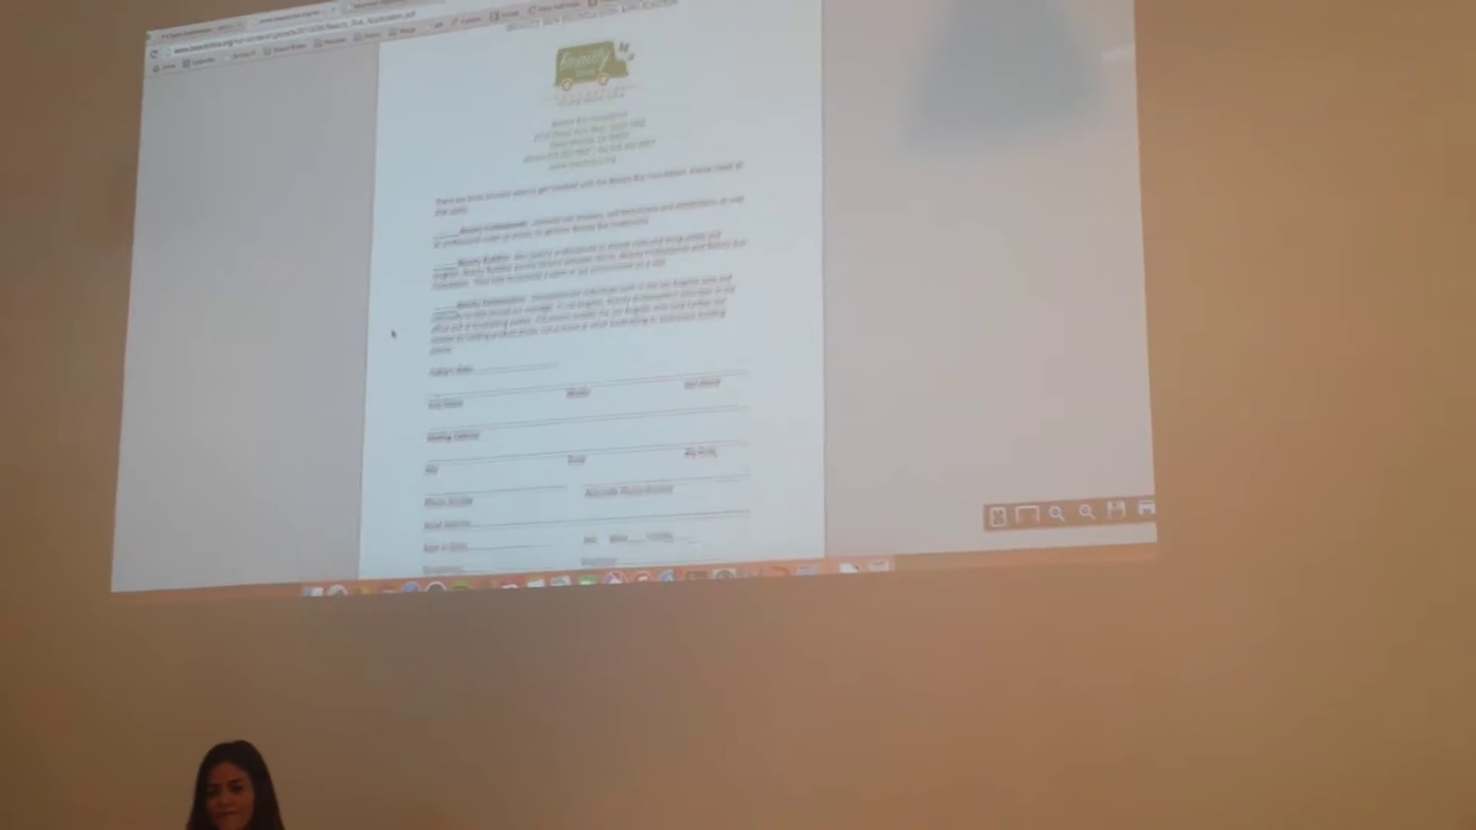
scroll(392, 332, "down", 3)
scroll(393, 359, "down", 3)
scroll(392, 359, "down", 3)
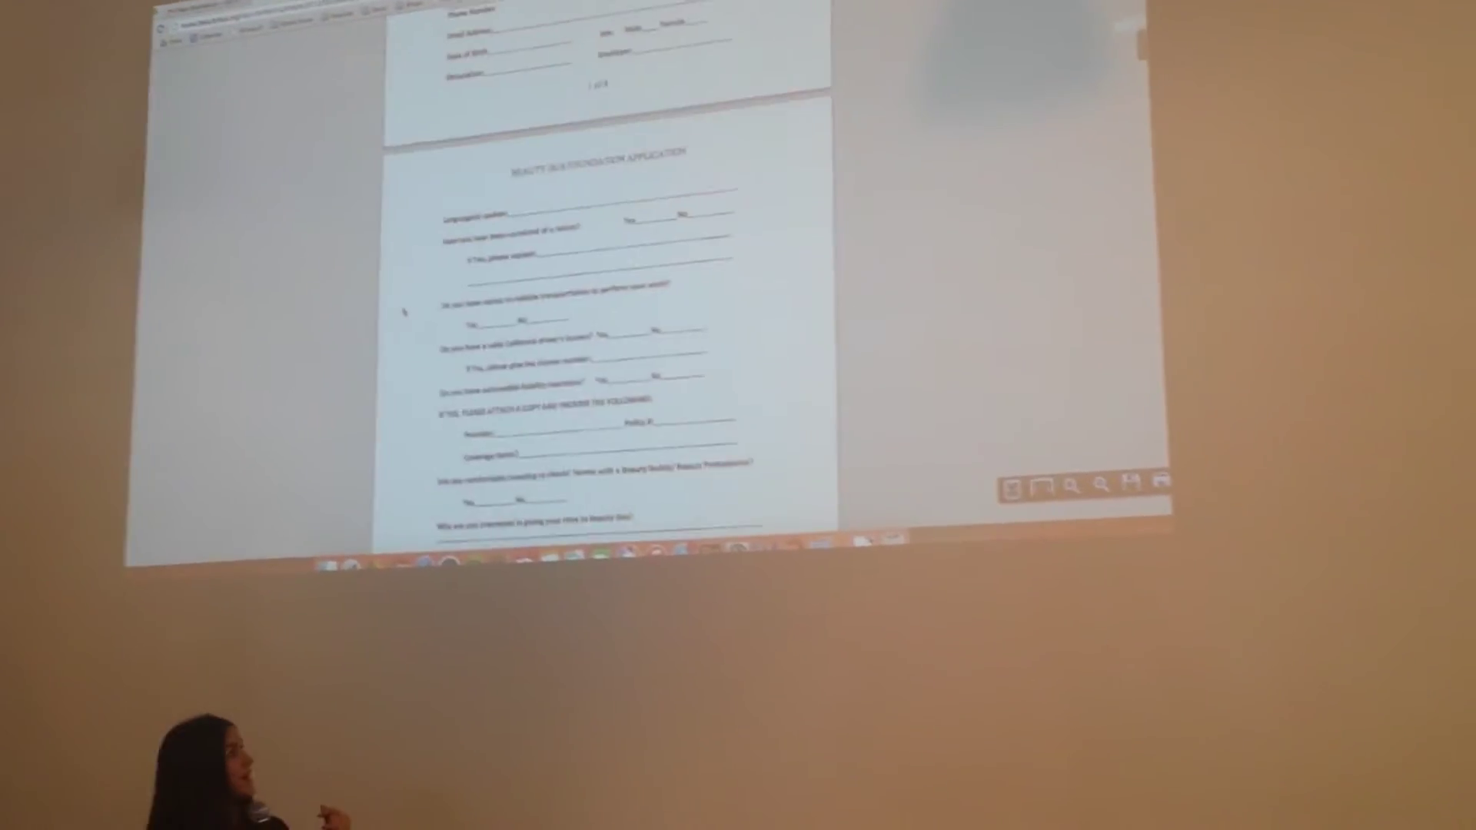
scroll(447, 361, "down", 2)
scroll(442, 370, "down", 5)
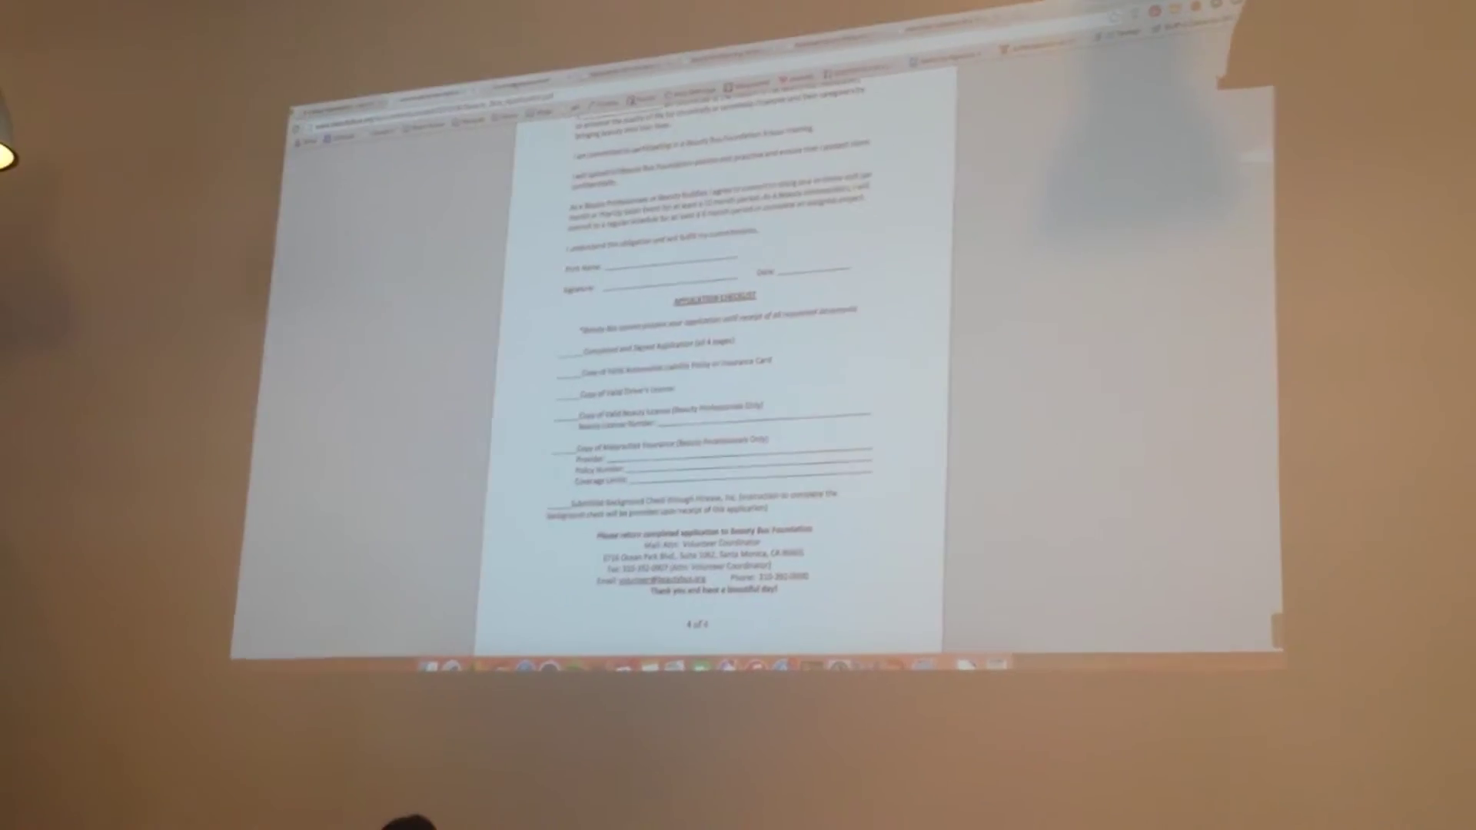
key("super+w")
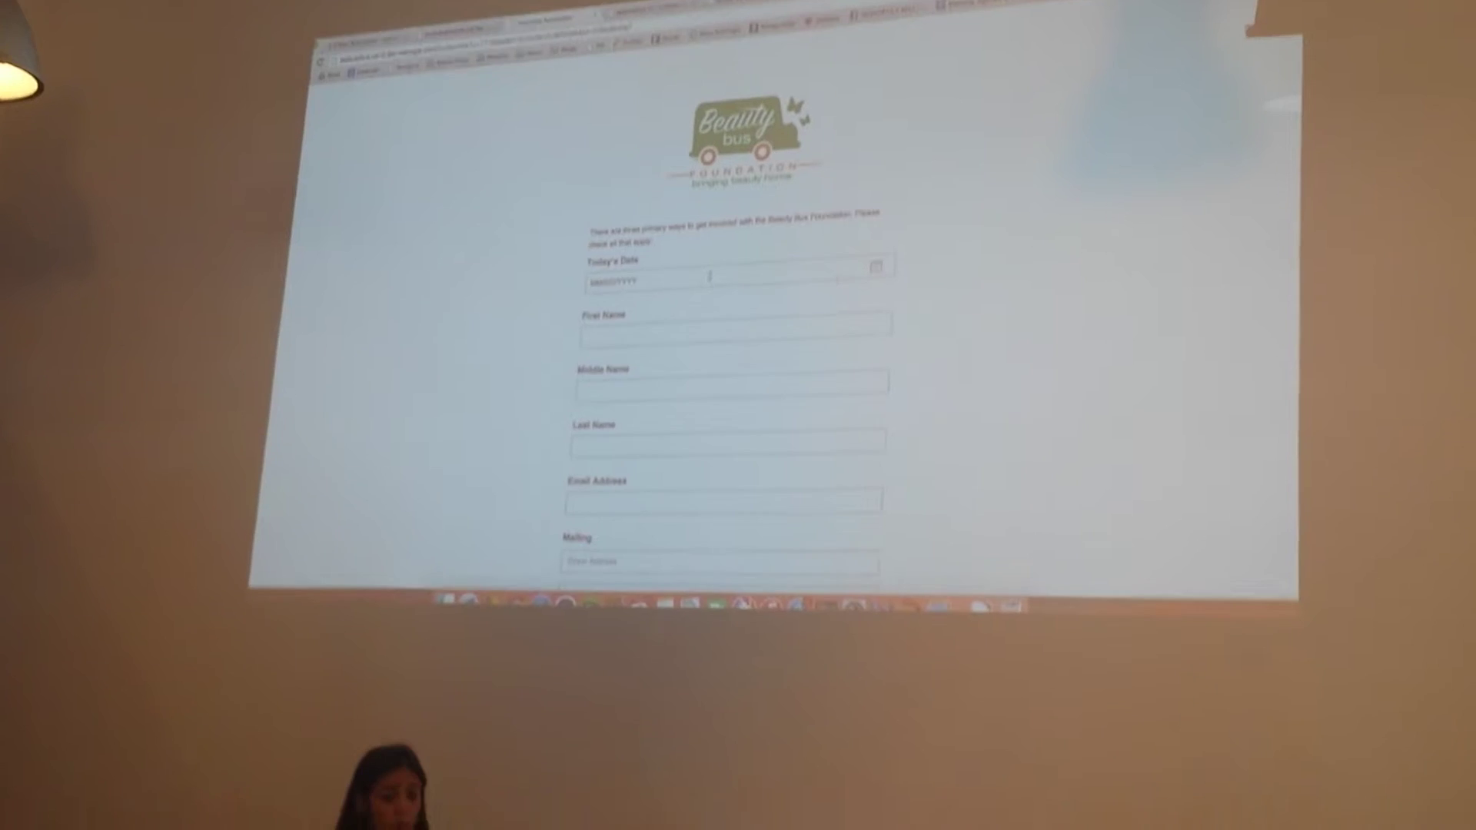
Step: Pick today's date from the calendar, then start filling in First Name and Middle Name
left_click(894, 264)
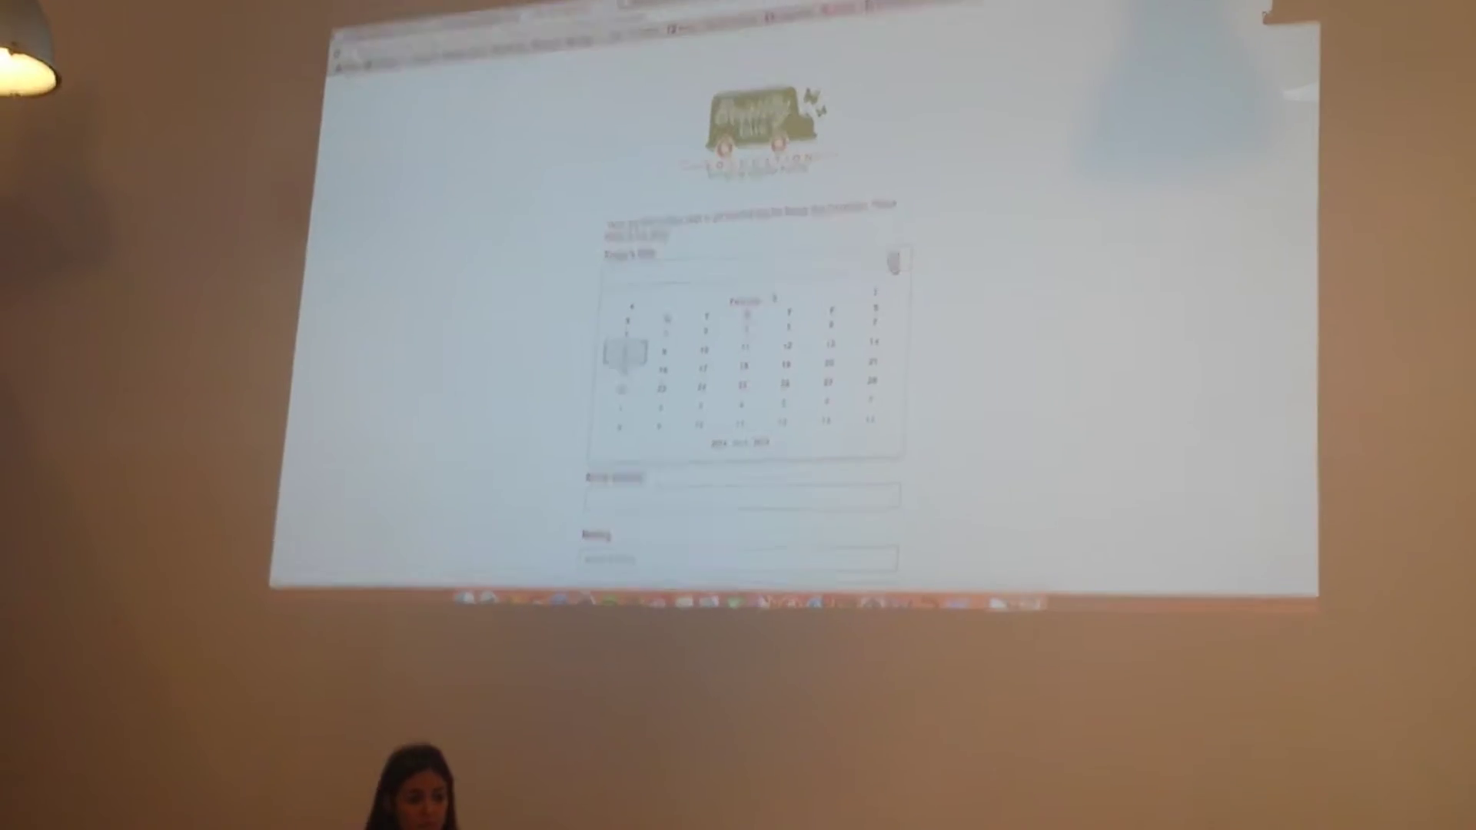
left_click(744, 346)
left_click(710, 315)
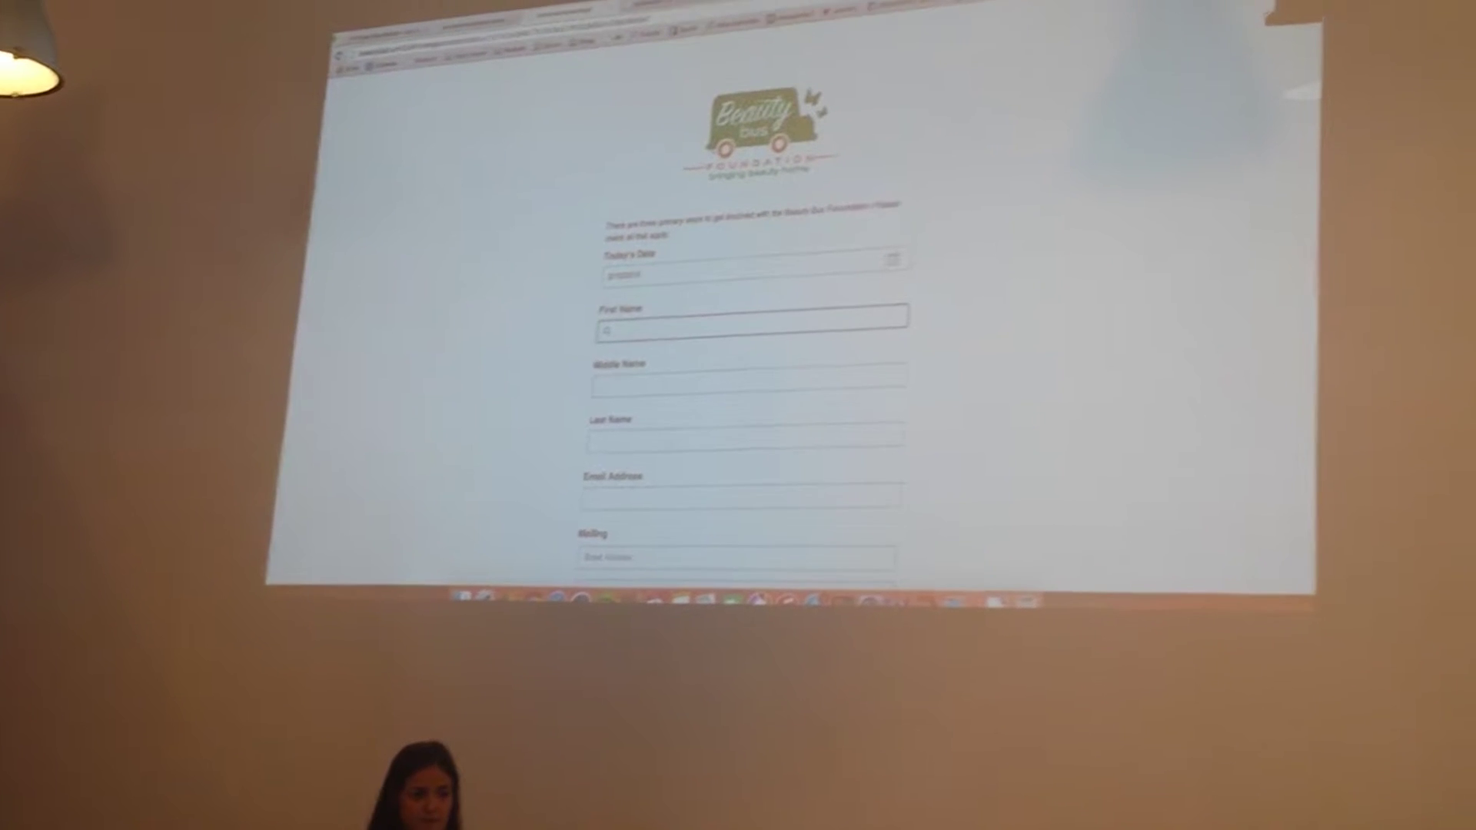
type("as")
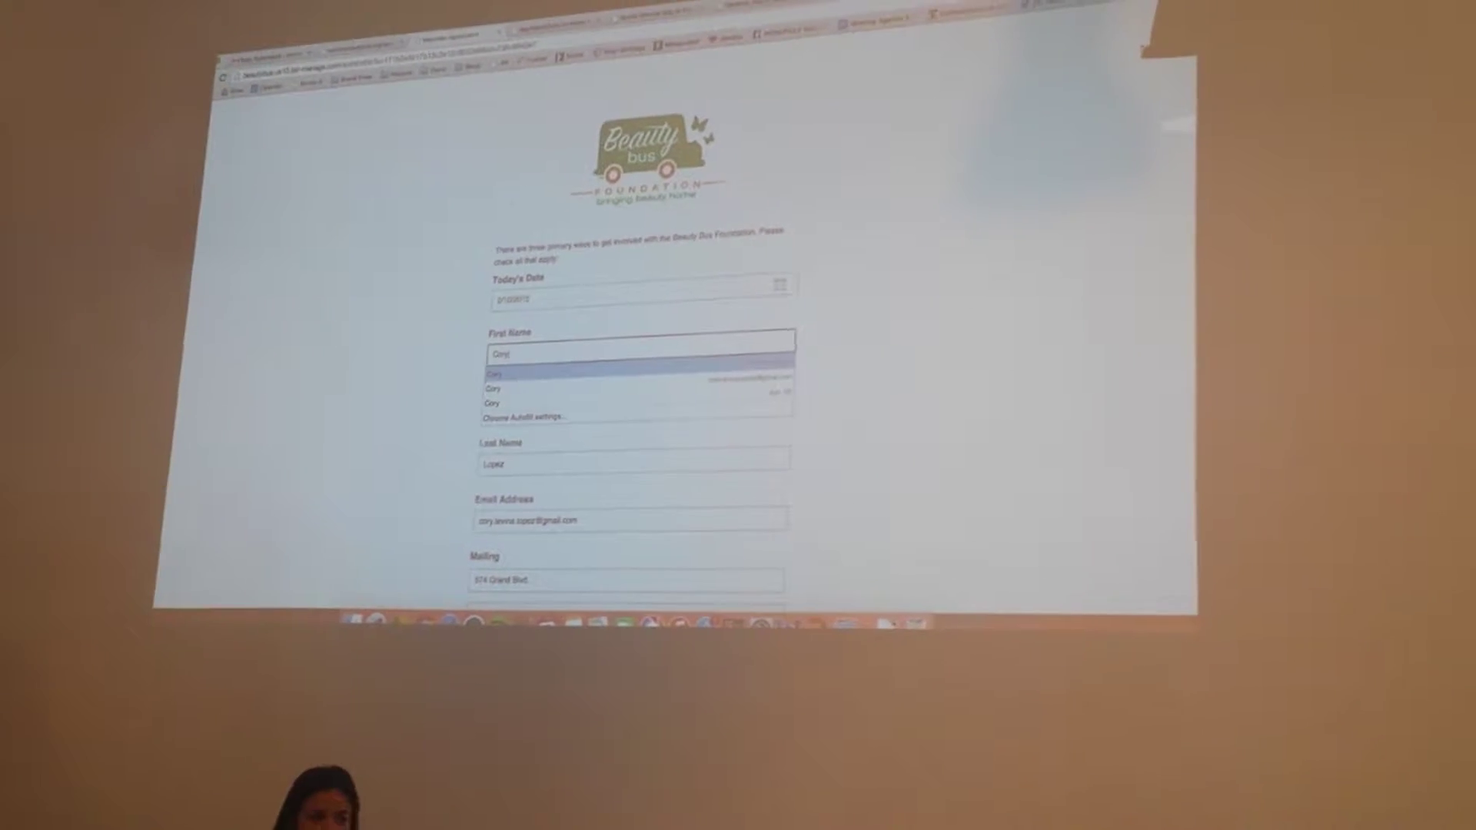
left_click(554, 418)
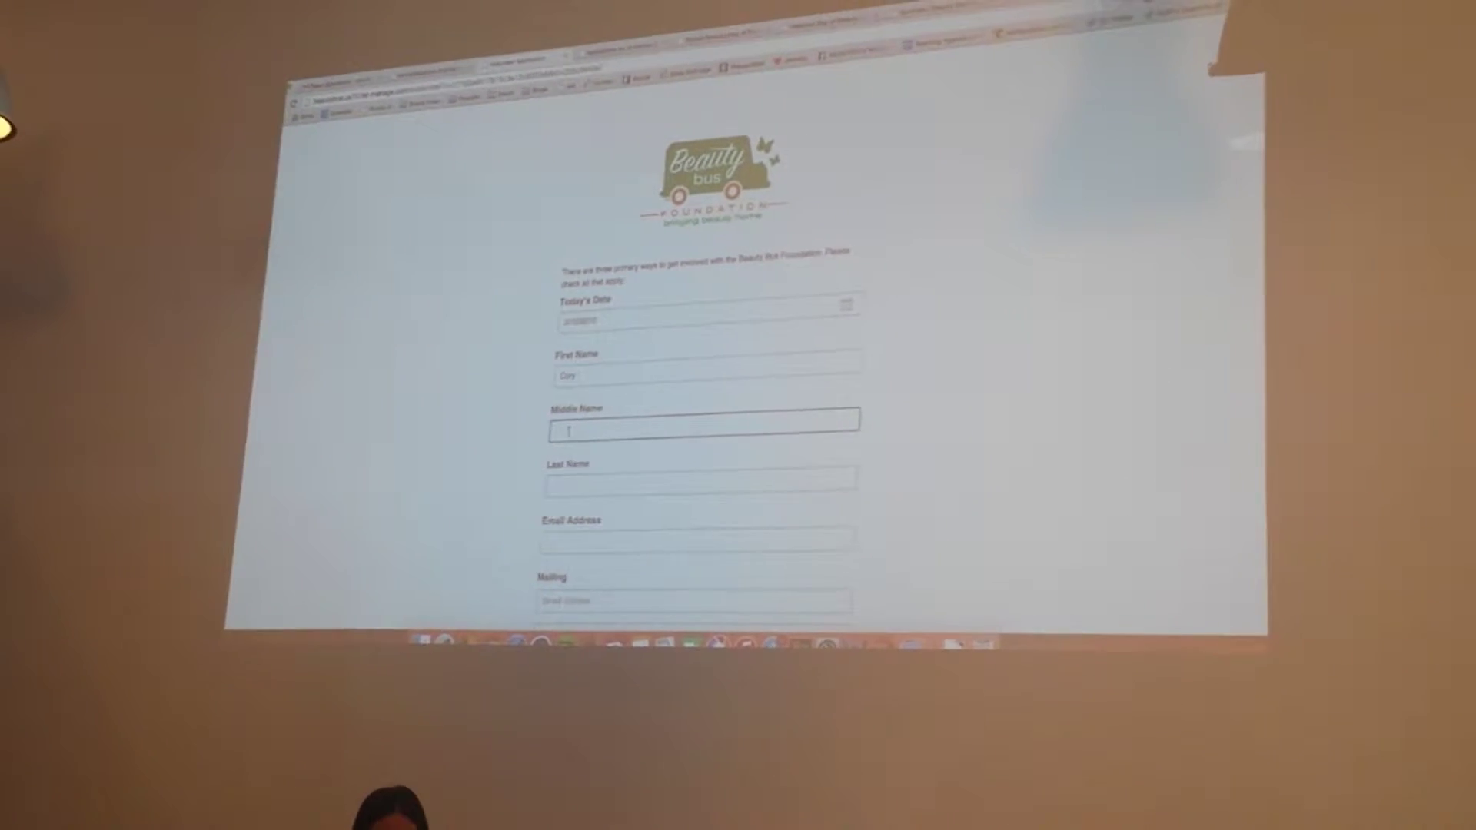
type("ellen")
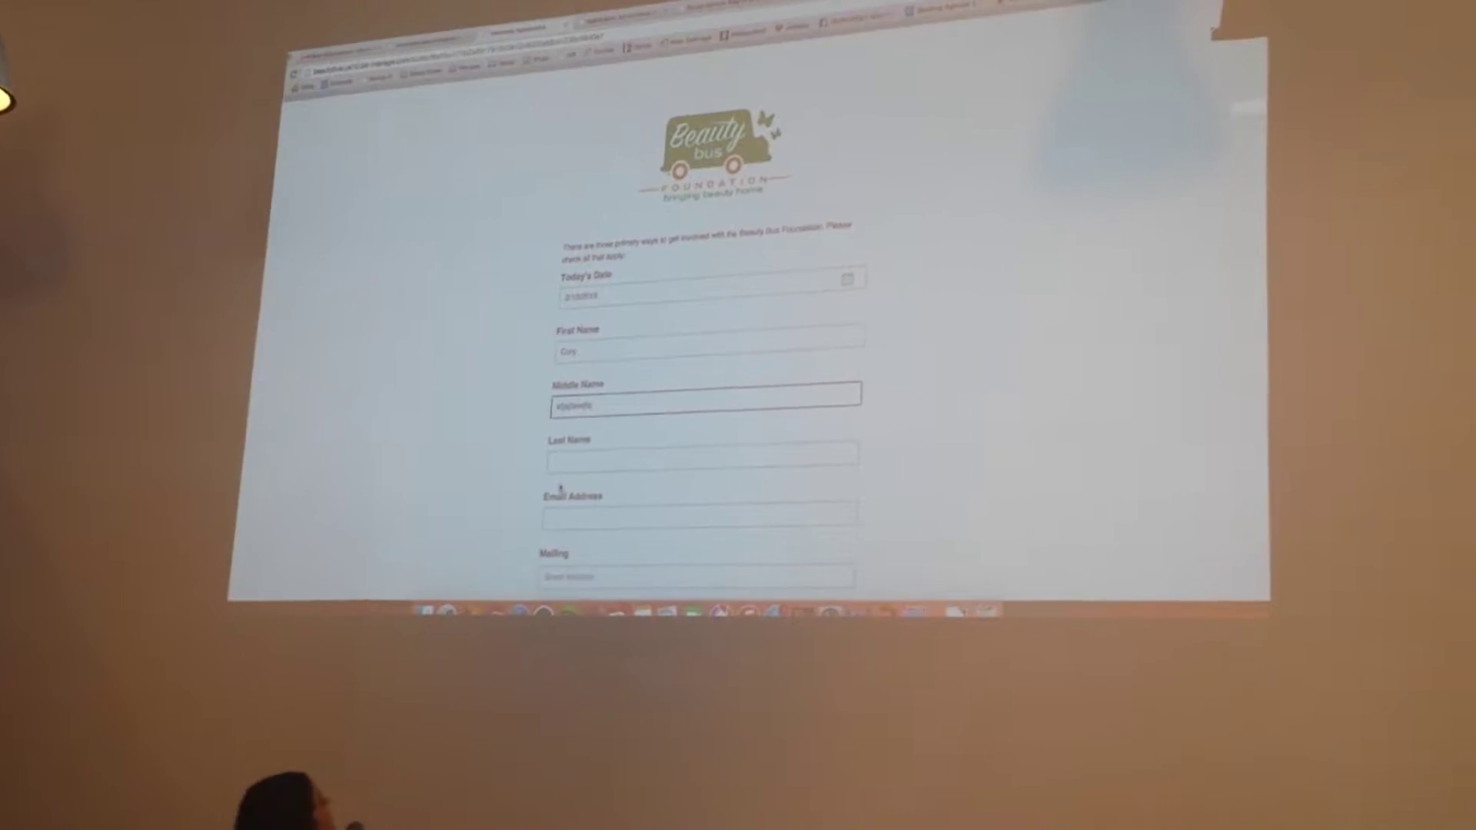
scroll(441, 532, "down", 5)
scroll(442, 532, "down", 1)
scroll(441, 531, "down", 2)
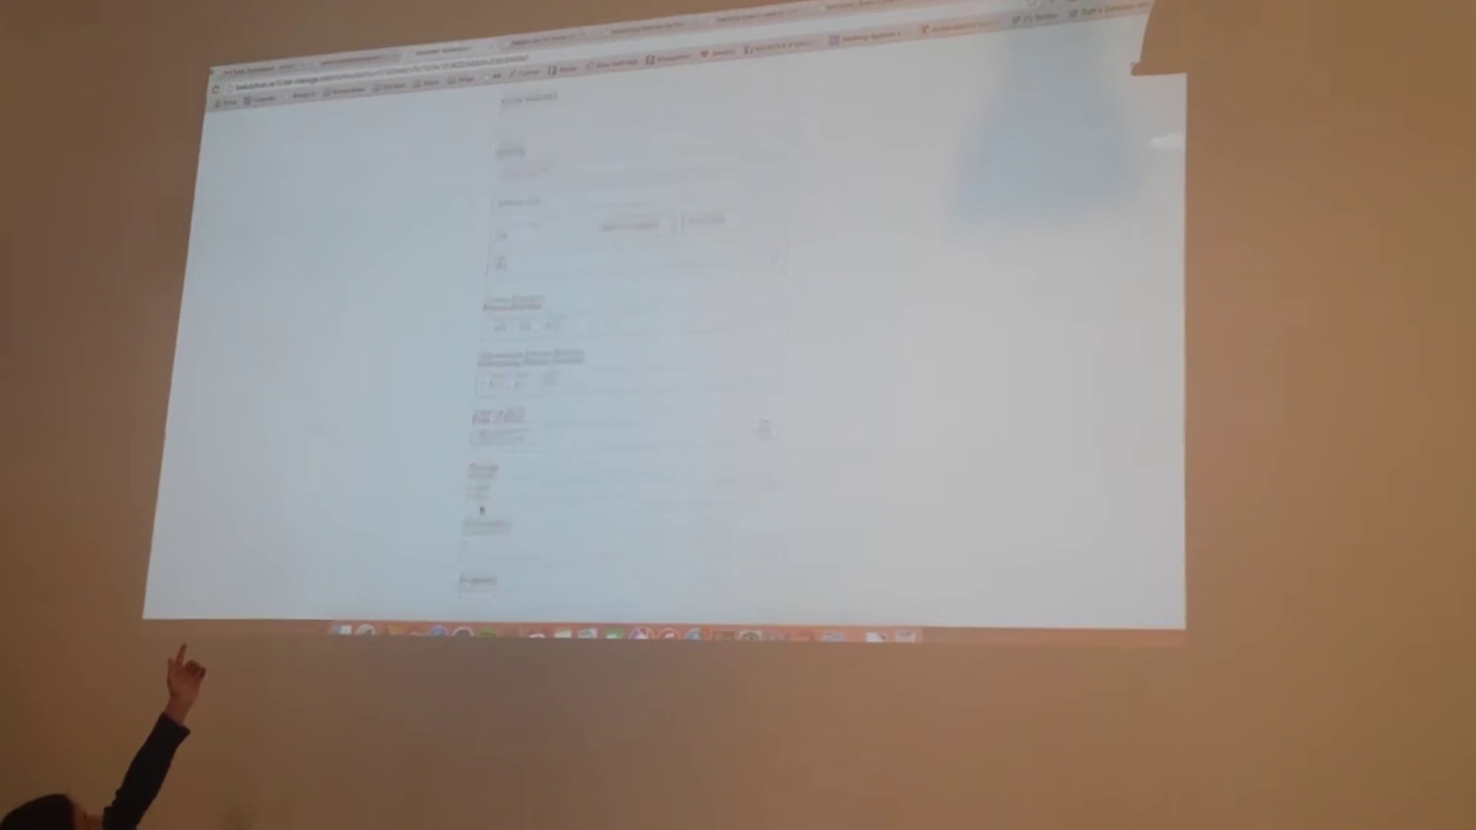
scroll(441, 532, "down", 2)
scroll(442, 532, "down", 2)
scroll(634, 405, "down", 2)
scroll(635, 404, "down", 2)
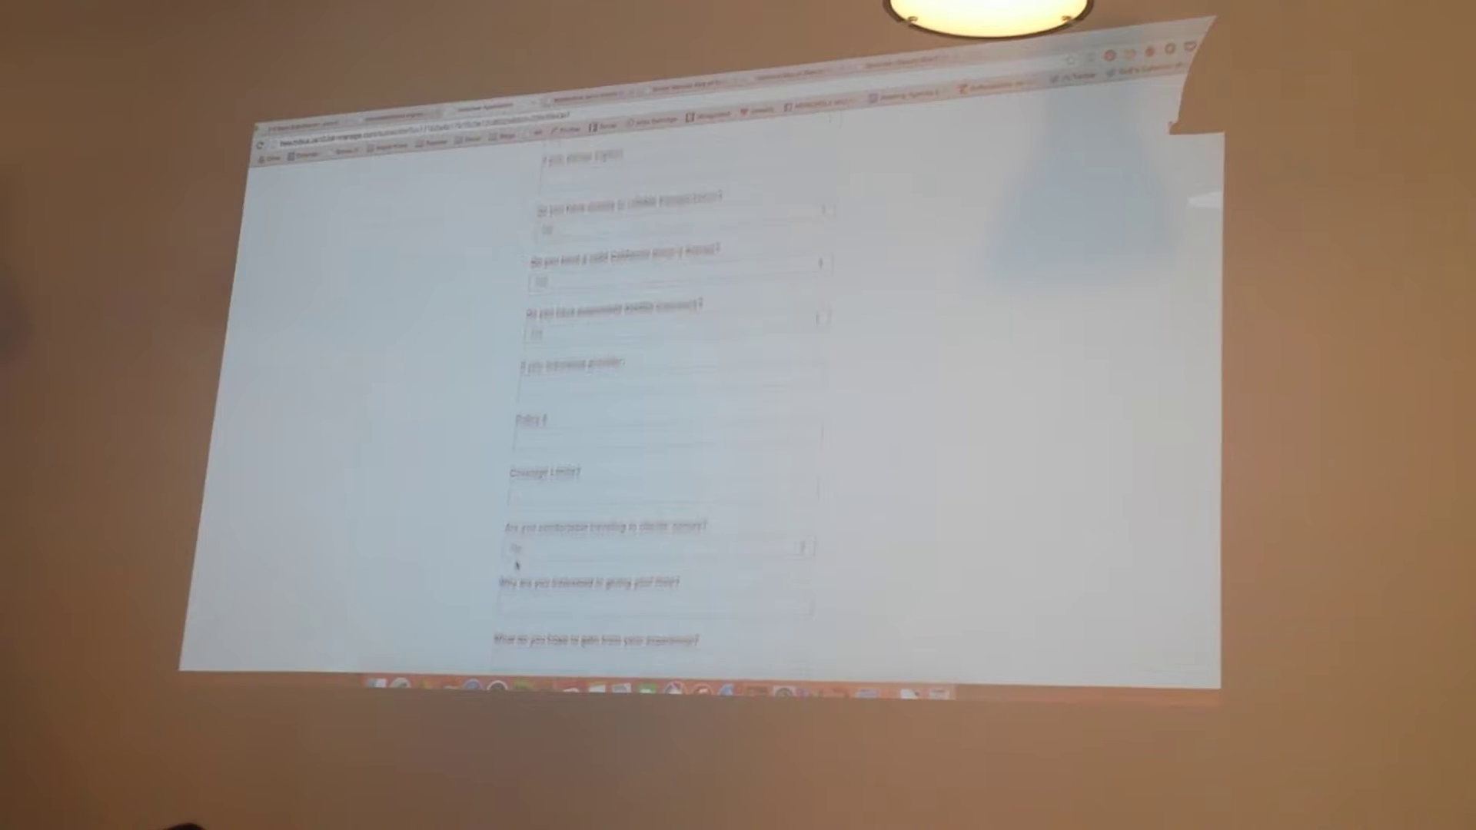
scroll(635, 403, "down", 2)
scroll(635, 404, "down", 2)
scroll(485, 578, "down", 2)
scroll(485, 576, "down", 1)
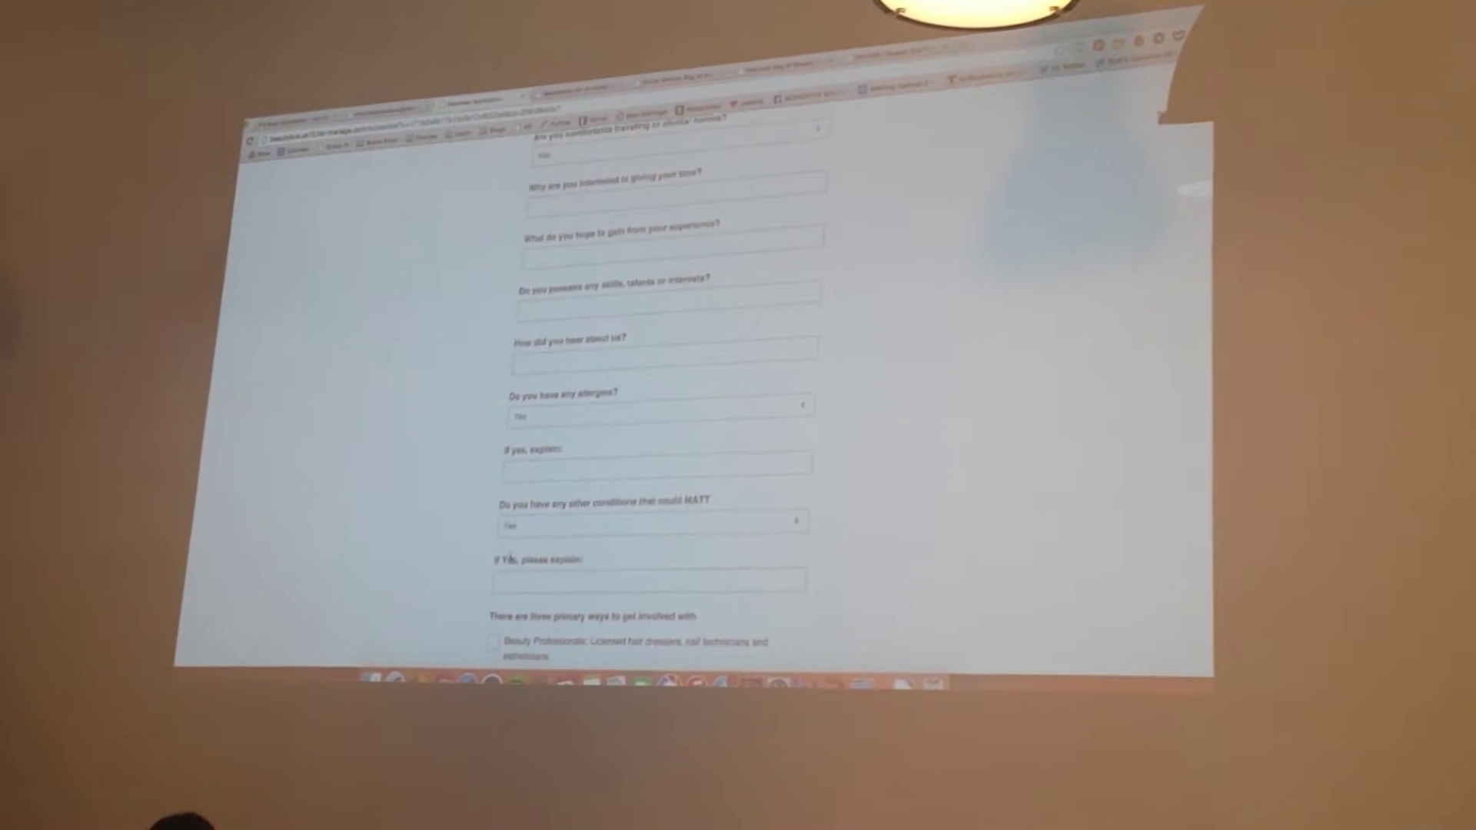
scroll(479, 553, "down", 3)
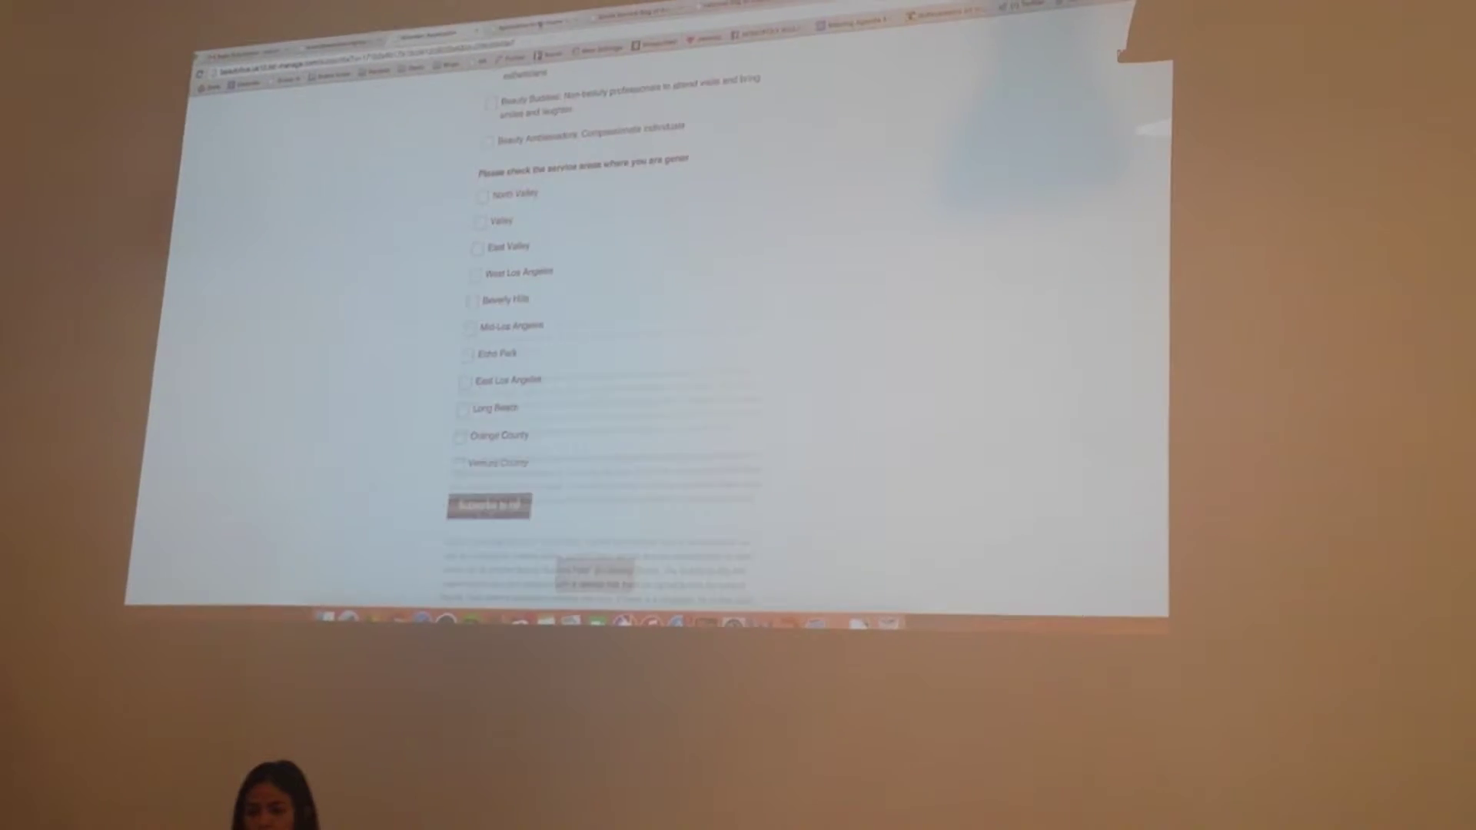
scroll(450, 273, "up", 15)
scroll(450, 274, "down", 3)
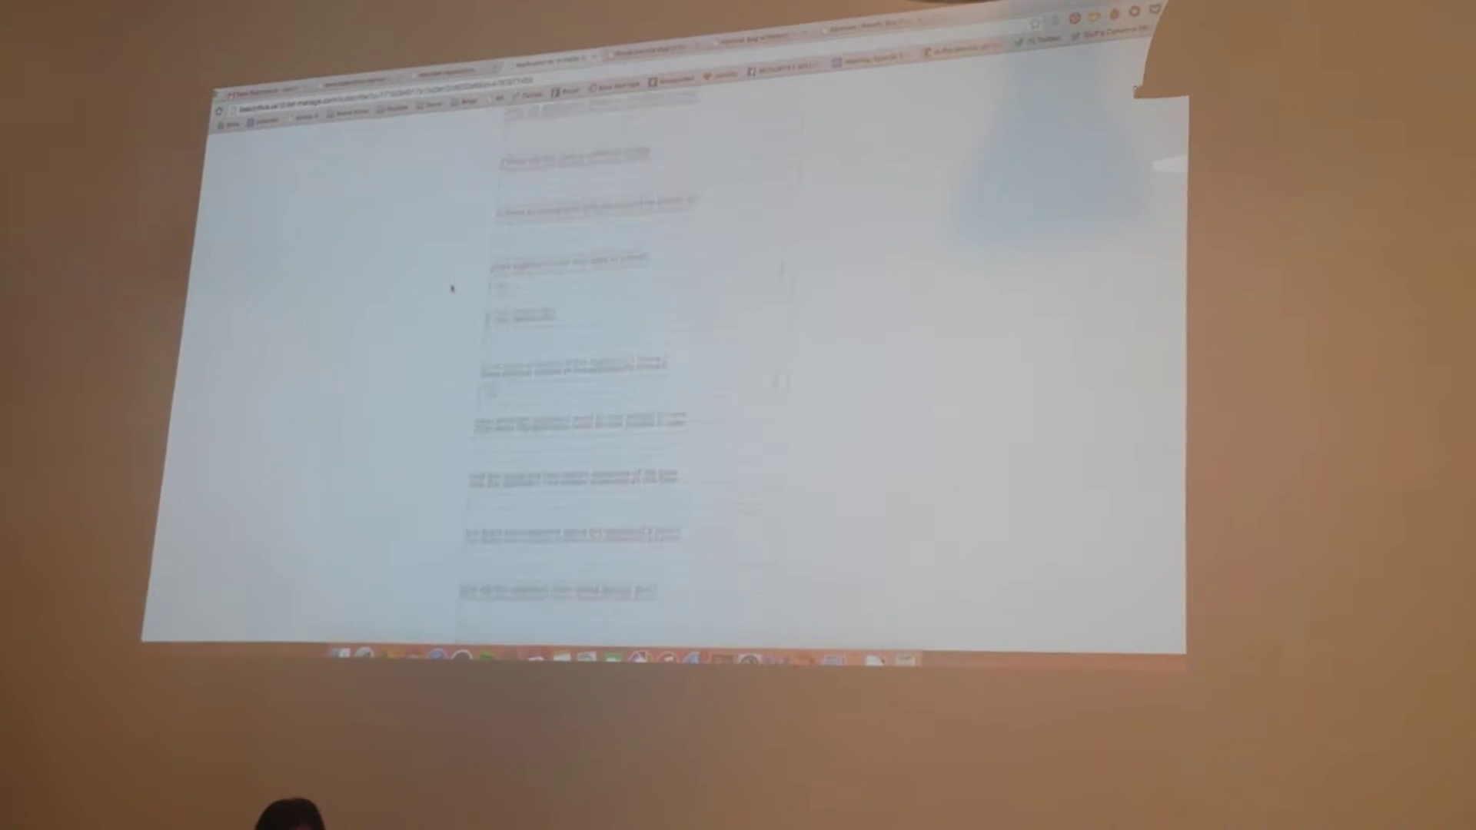
scroll(459, 285, "down", 5)
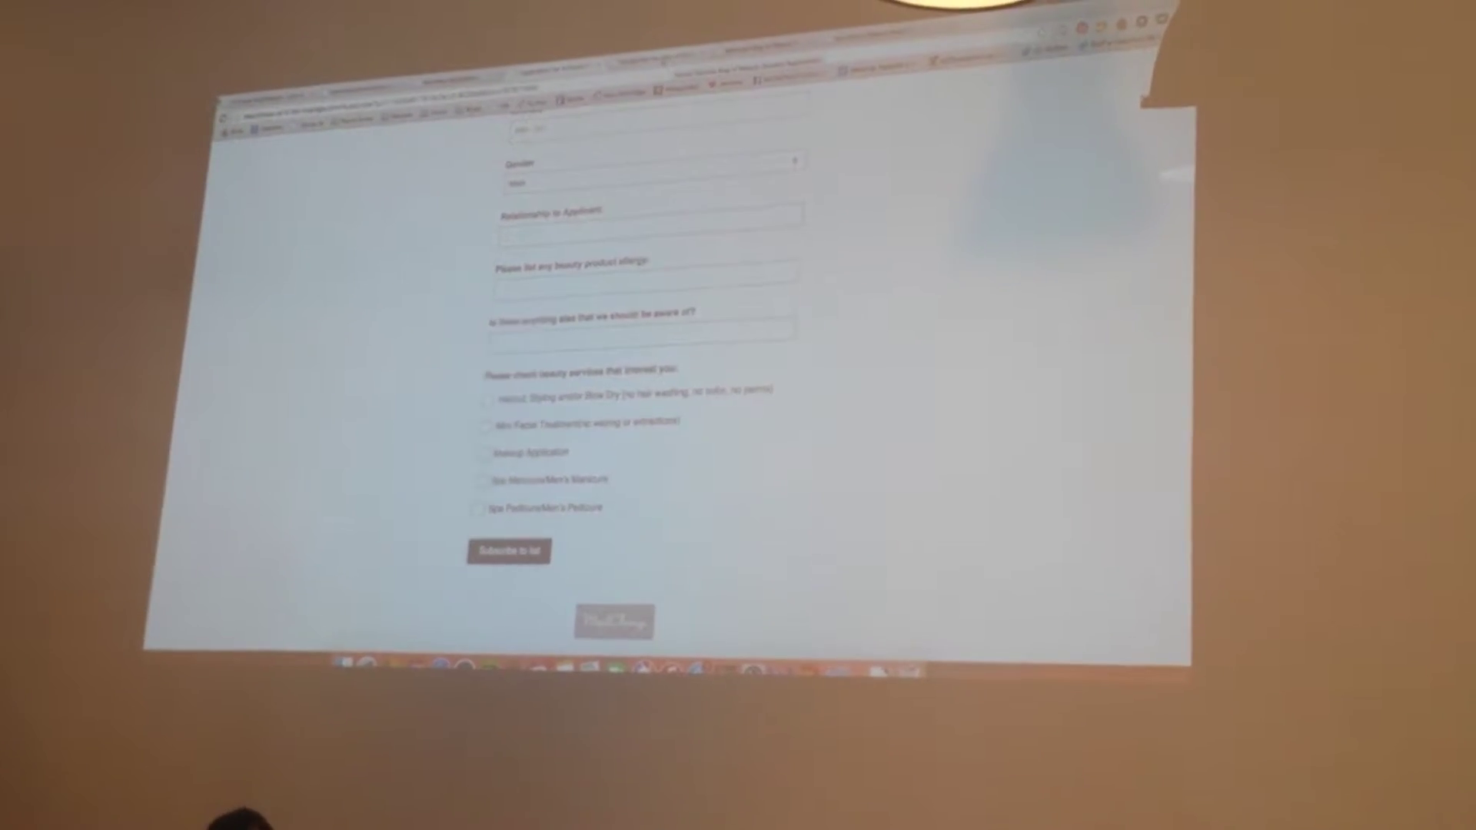
scroll(422, 289, "down", 3)
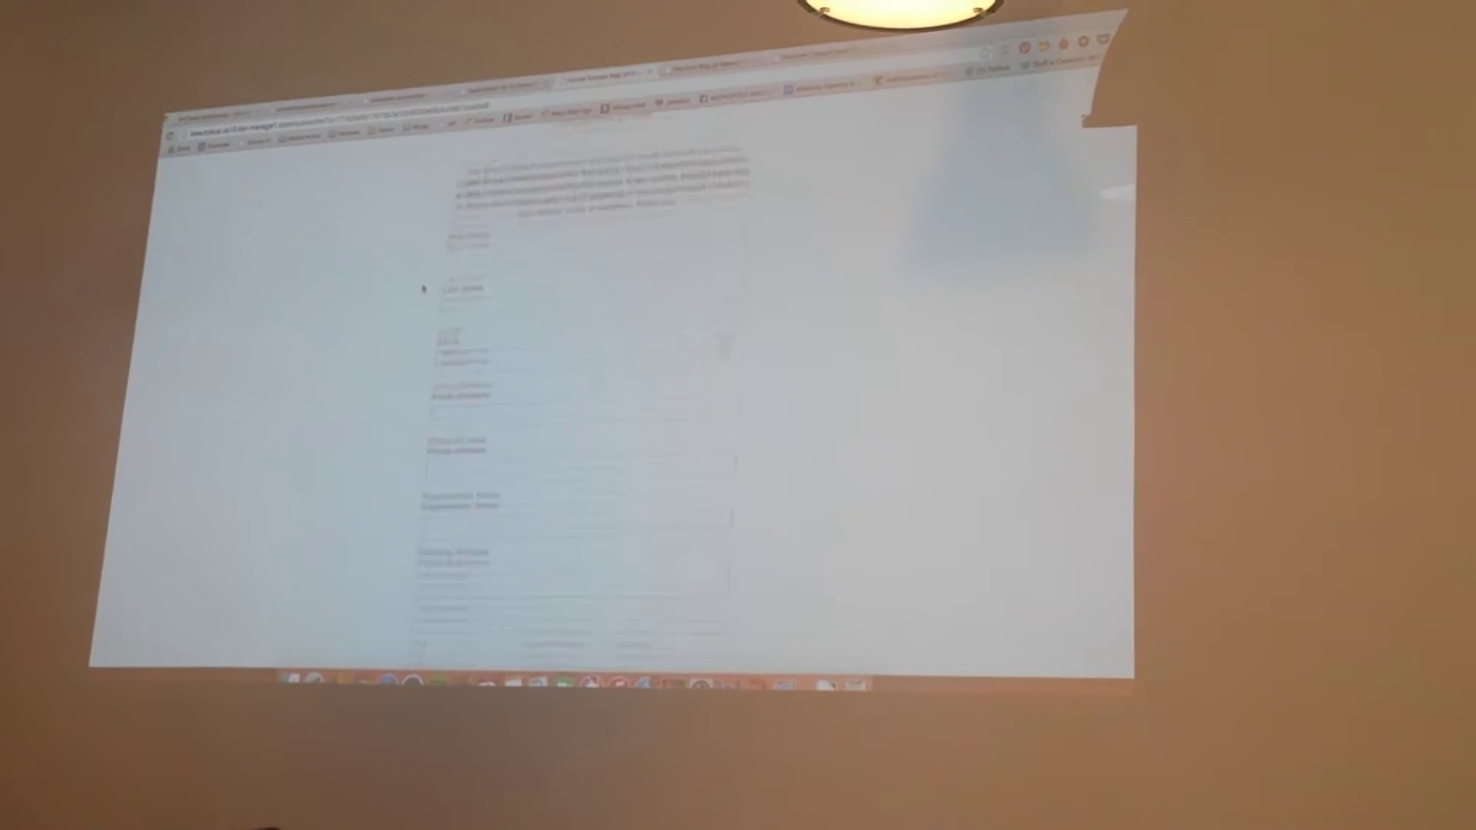
scroll(417, 286, "down", 3)
scroll(395, 319, "down", 3)
scroll(369, 300, "down", 2)
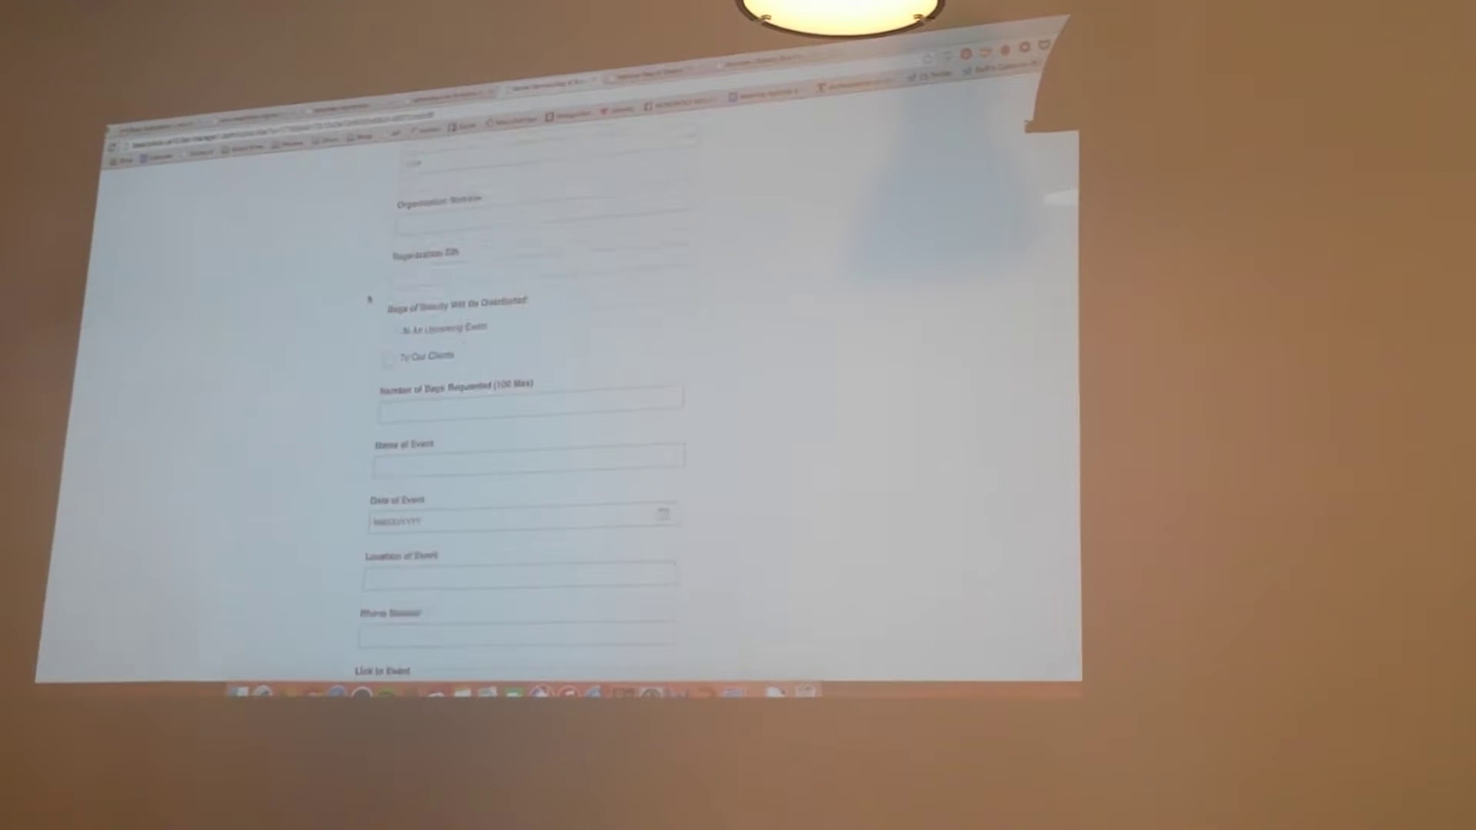
scroll(609, 429, "down", 1)
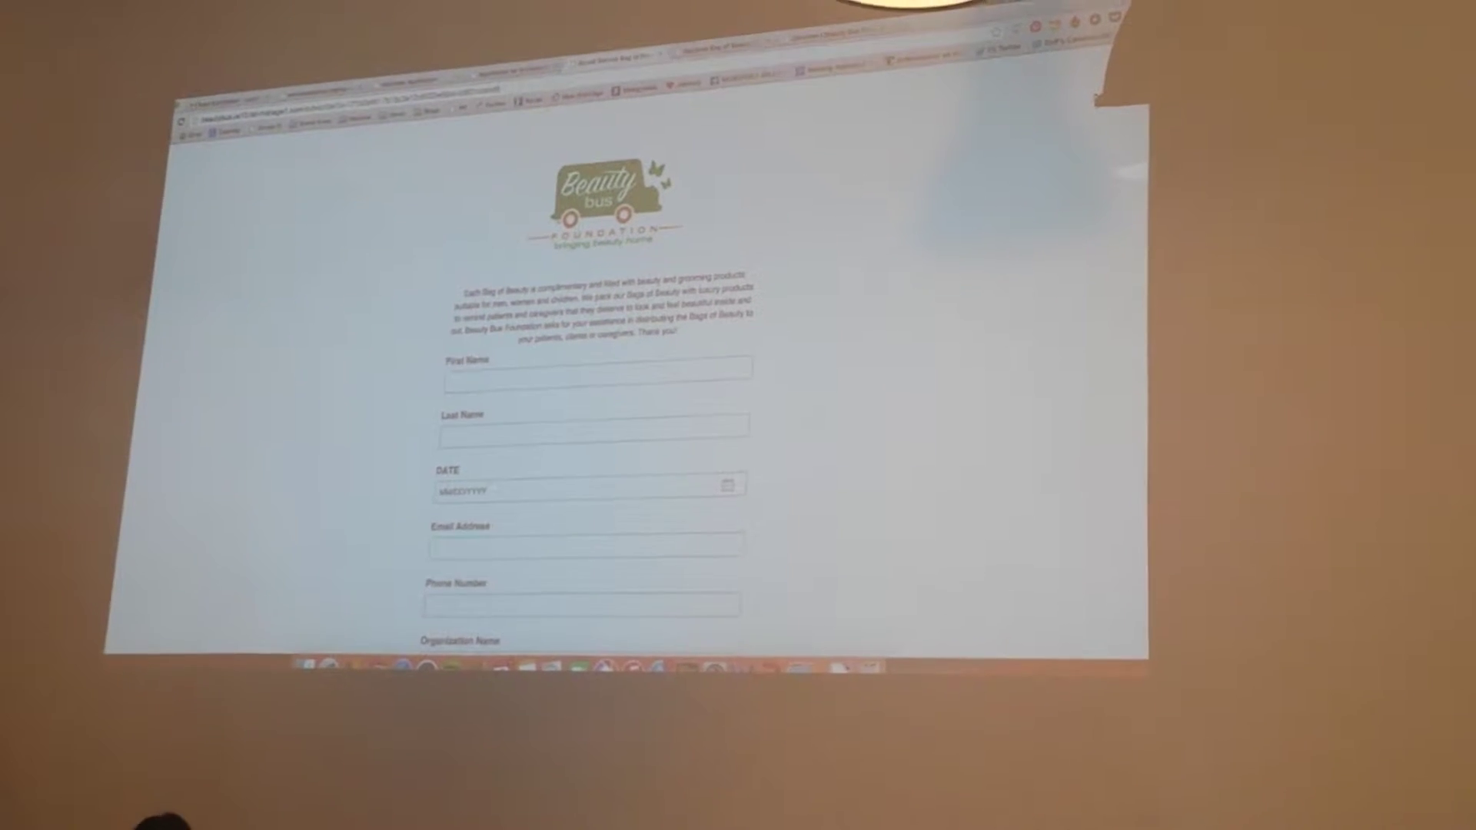
scroll(410, 252, "down", 2)
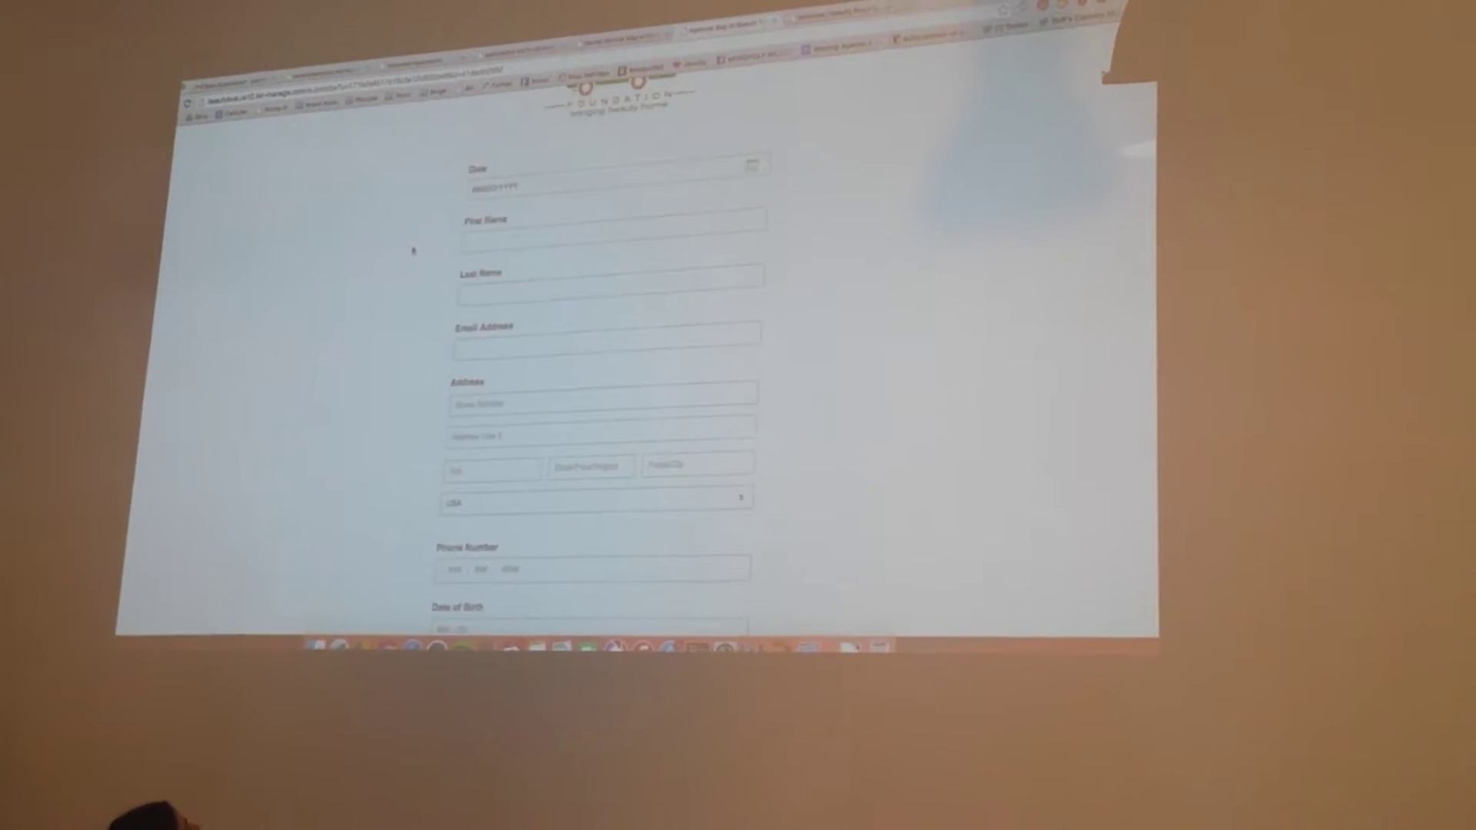
scroll(417, 246, "down", 3)
scroll(421, 243, "up", 1)
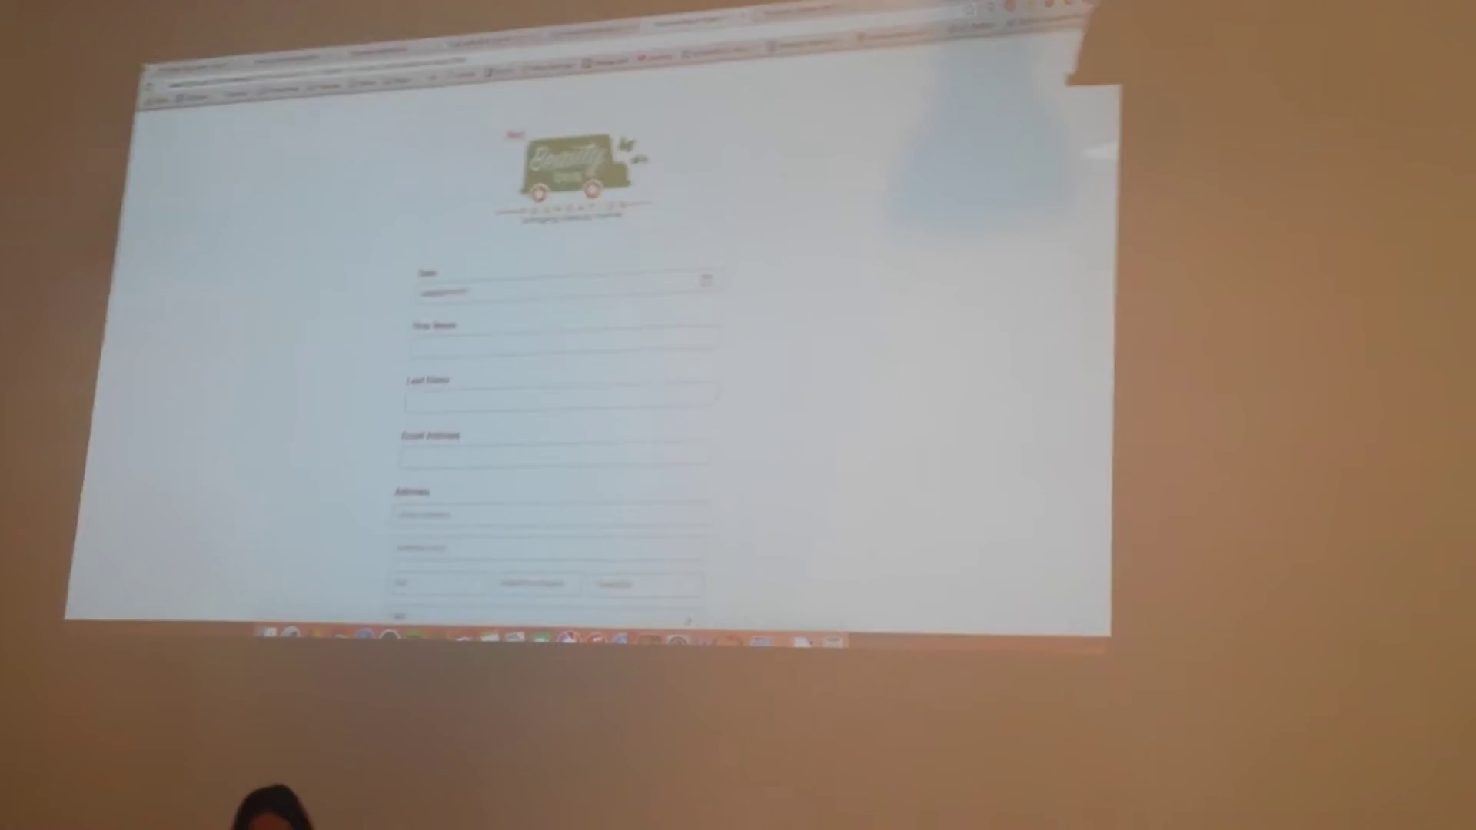
scroll(401, 251, "down", 1)
Step: Switch back to the Beauty Bus Foundation services page tab
key("ctrl+Tab")
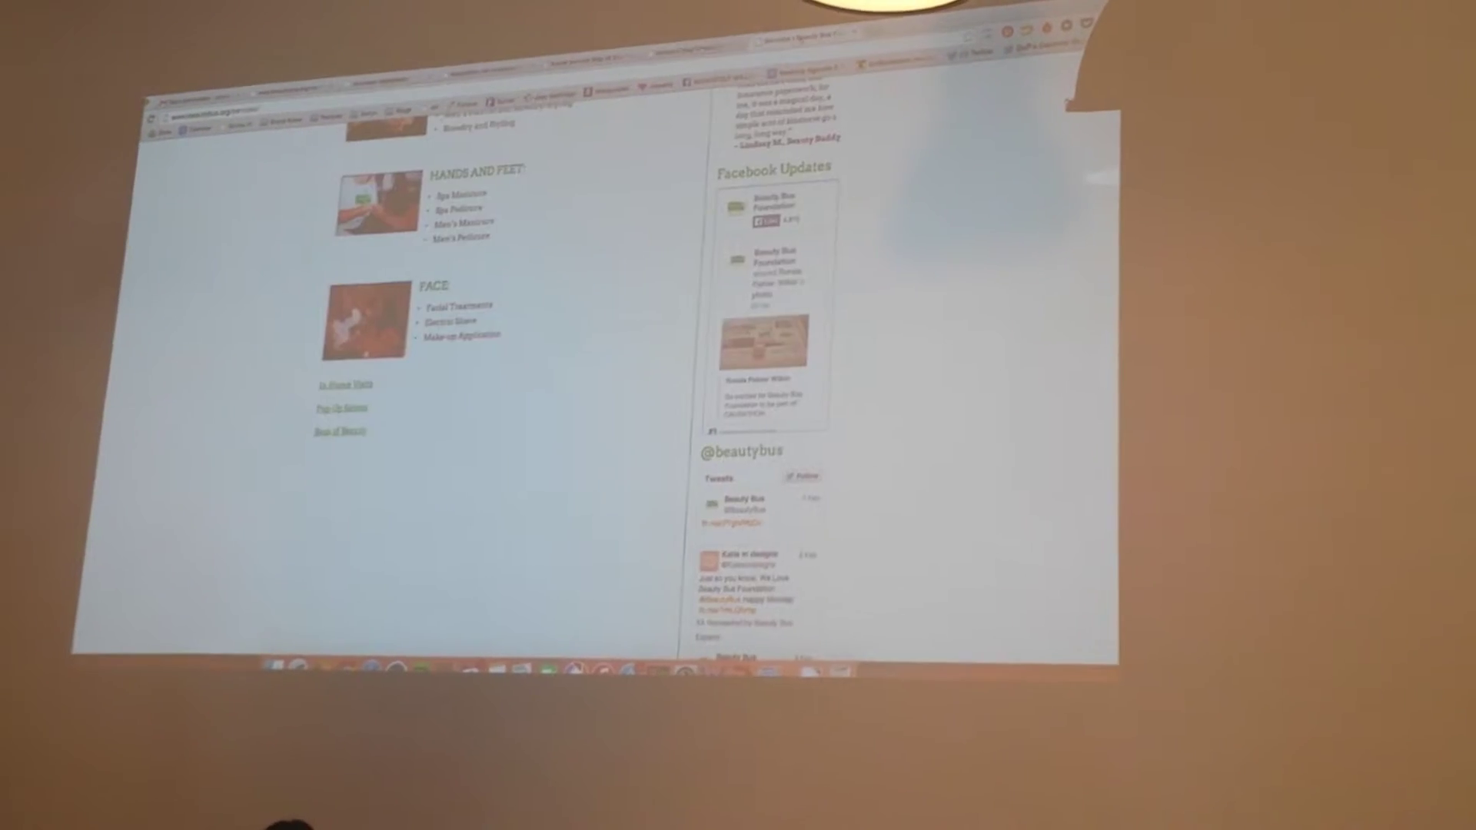